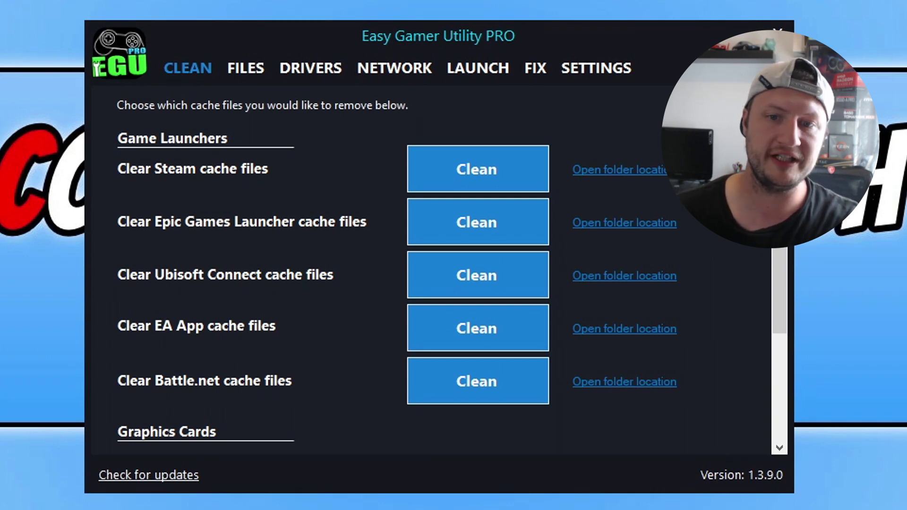
Select Starfield on the FILES page, open its Saved data folder and the StarfieldPrefs file
click(251, 68)
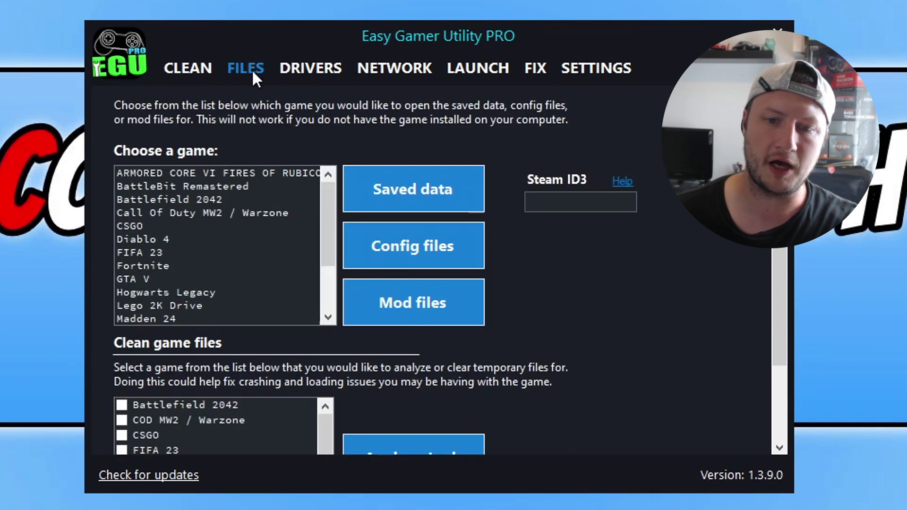
mouse_move(327, 199)
mouse_down()
mouse_move(326, 253)
mouse_move(327, 183)
mouse_up()
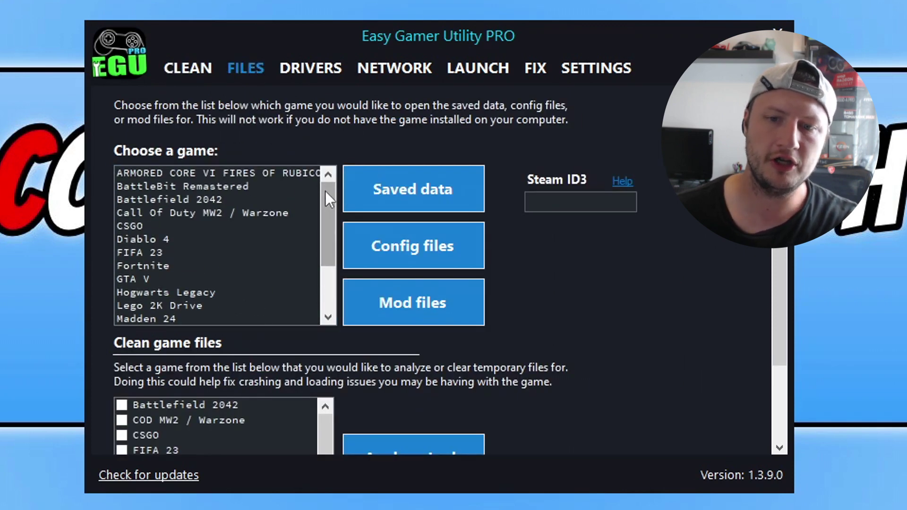
drag(327, 191, 328, 244)
click(251, 279)
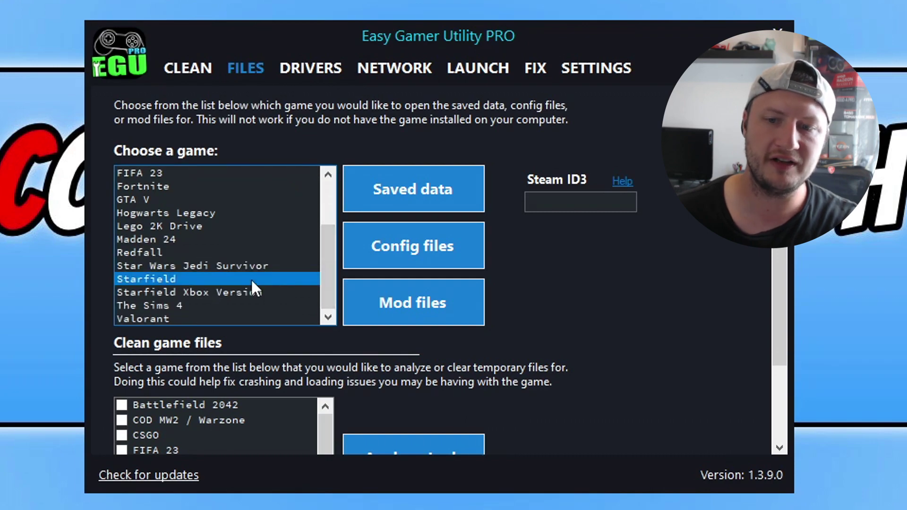
click(472, 187)
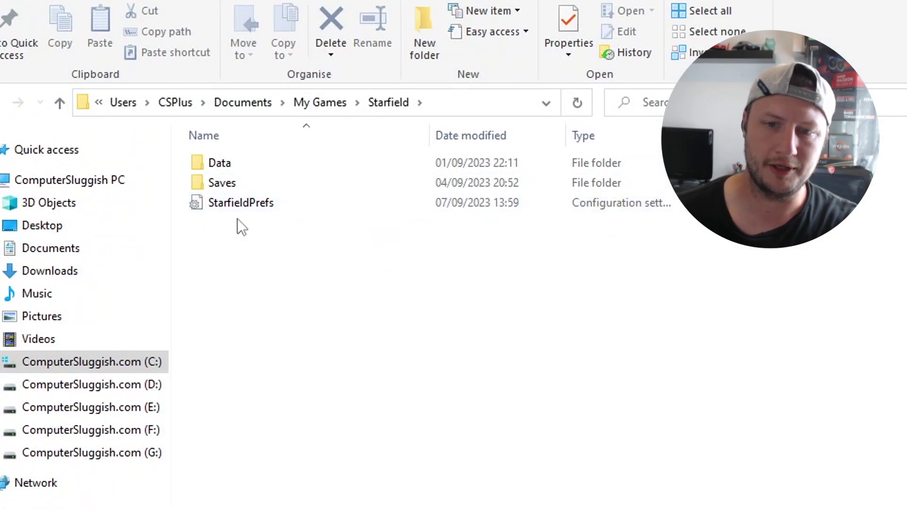
double_click(262, 206)
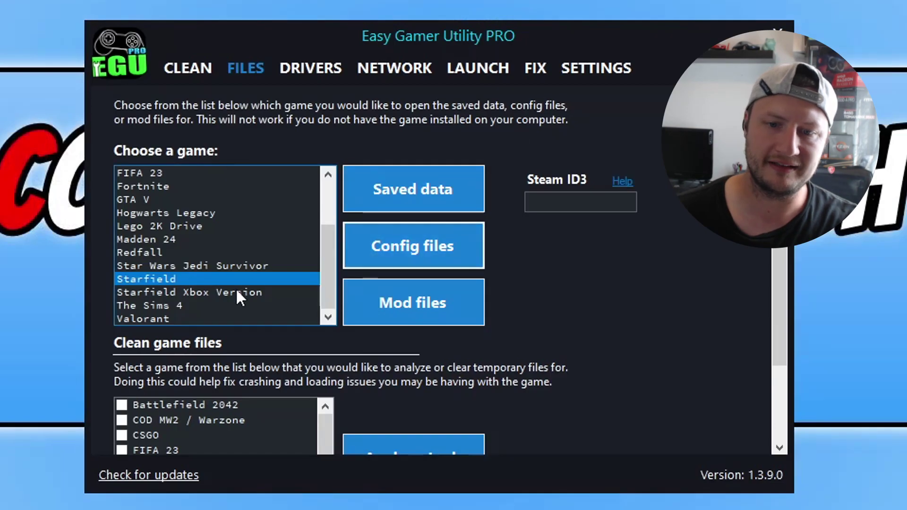
Select Starfield Xbox Version, open its Saved data and the masked-name folder inside wgs
click(234, 290)
click(468, 199)
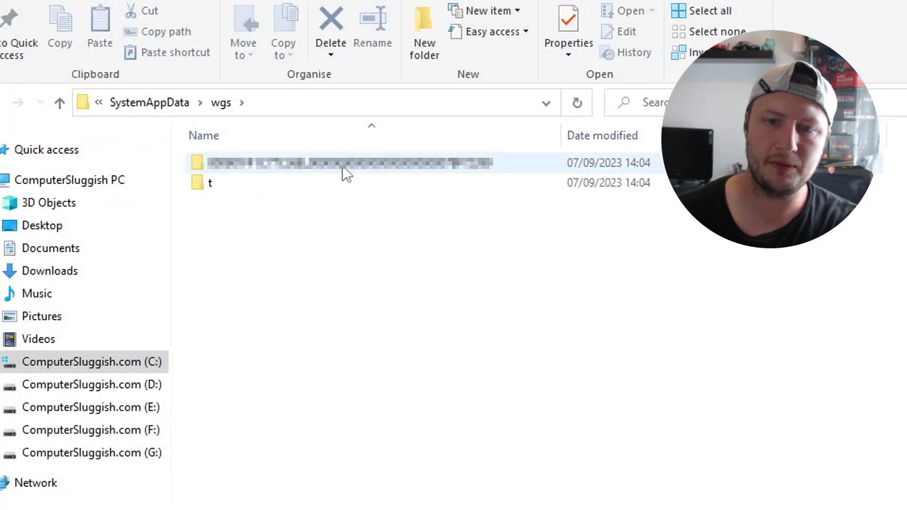
double_click(342, 165)
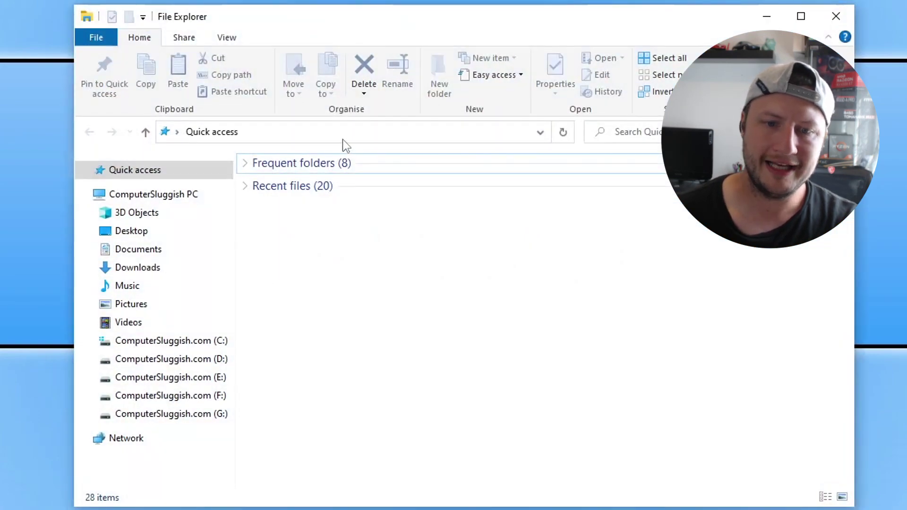
Go to Documents, sort folders by date modified and enter My Games
click(138, 249)
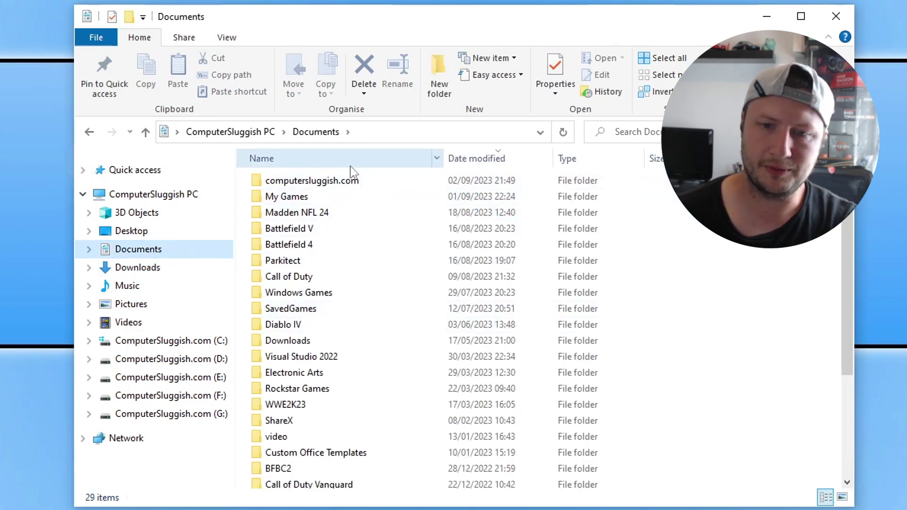
click(476, 158)
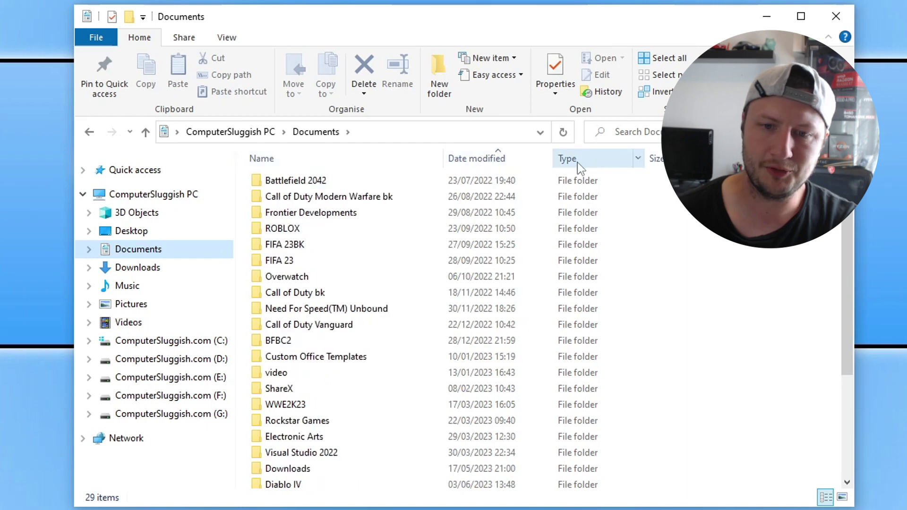
click(514, 163)
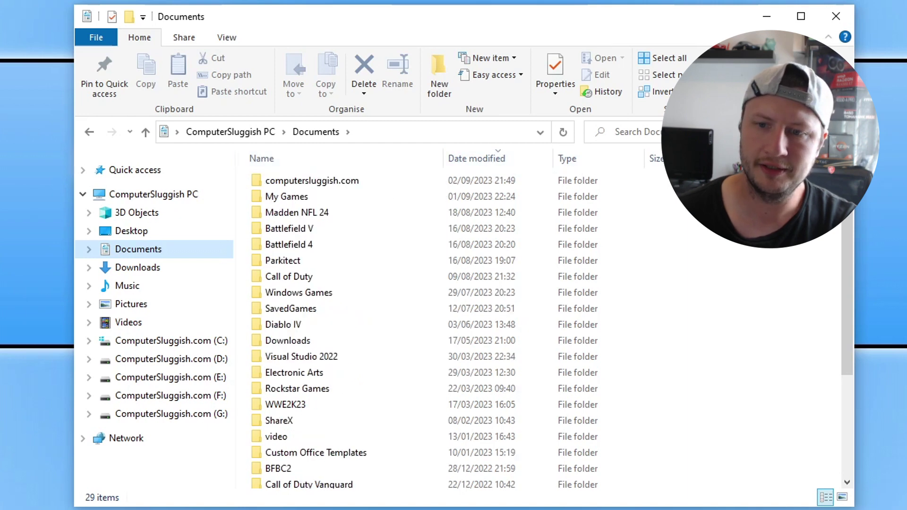
double_click(332, 197)
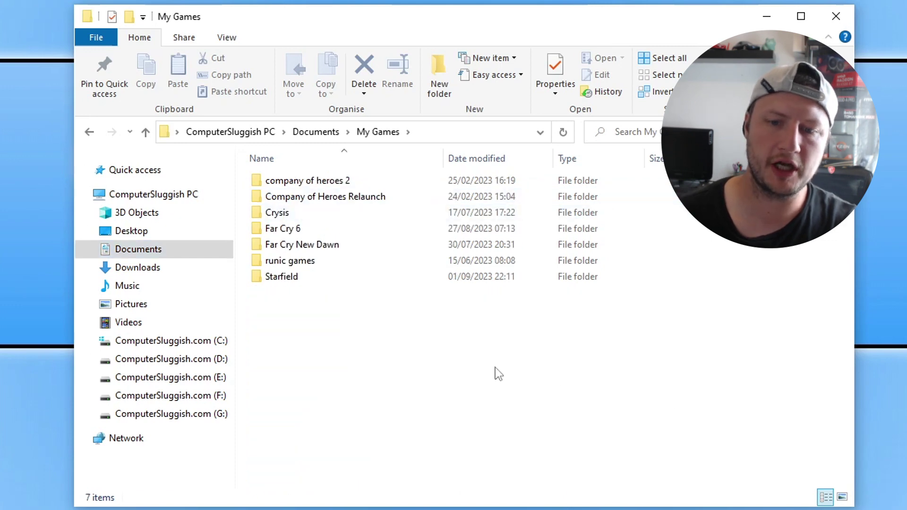
Enter Starfield and then its Saves folder listing the SFS save files
double_click(326, 281)
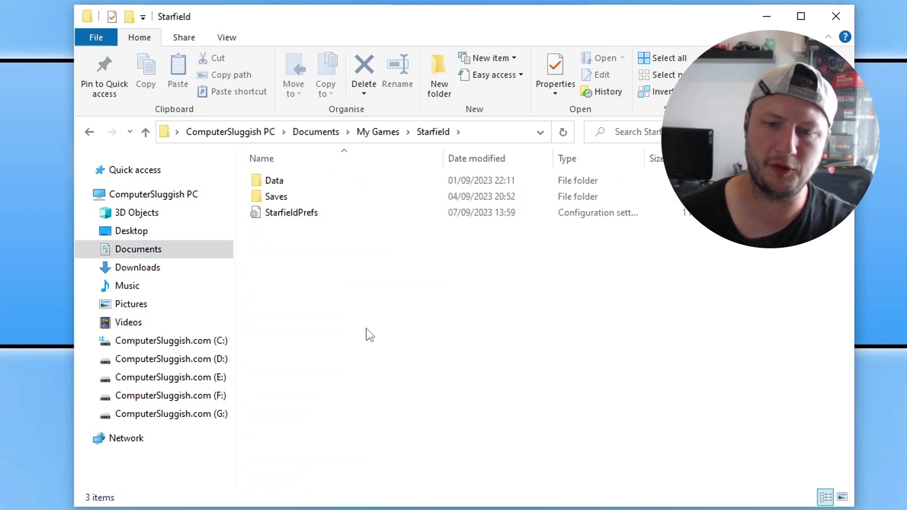
click(297, 213)
drag(343, 276, 319, 279)
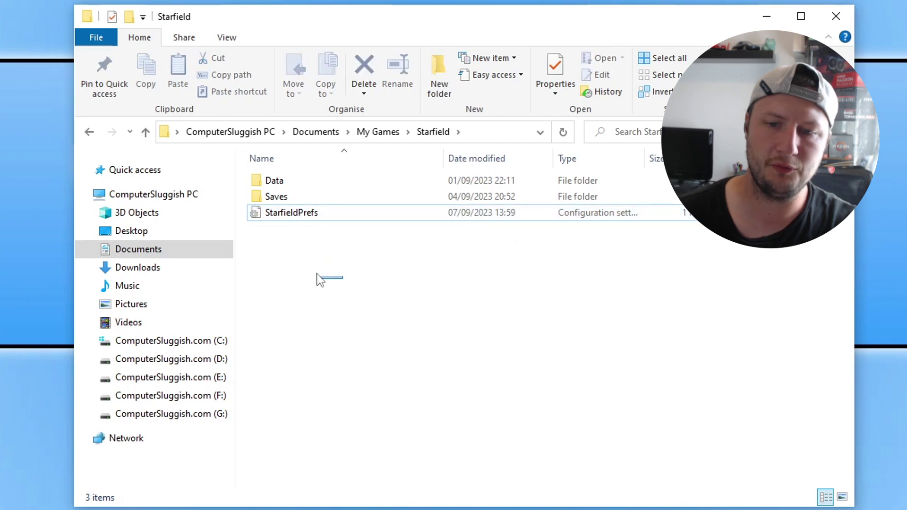
double_click(277, 196)
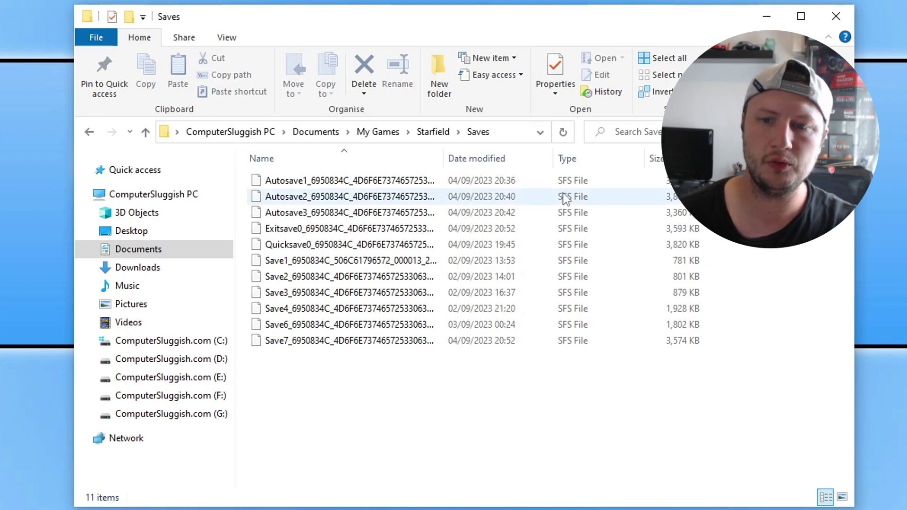
Navigate to %localappdata%, sort by name and enter the Packages folder
click(508, 134)
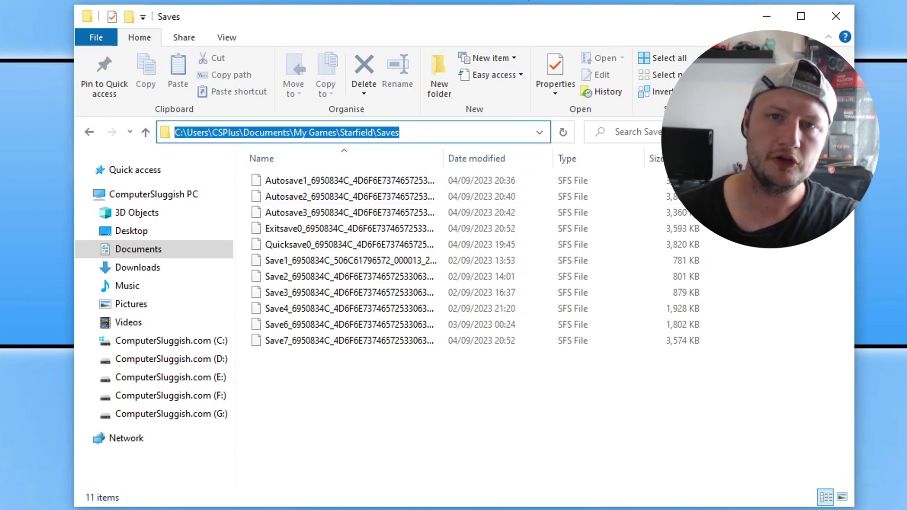
text(%localappdata%)
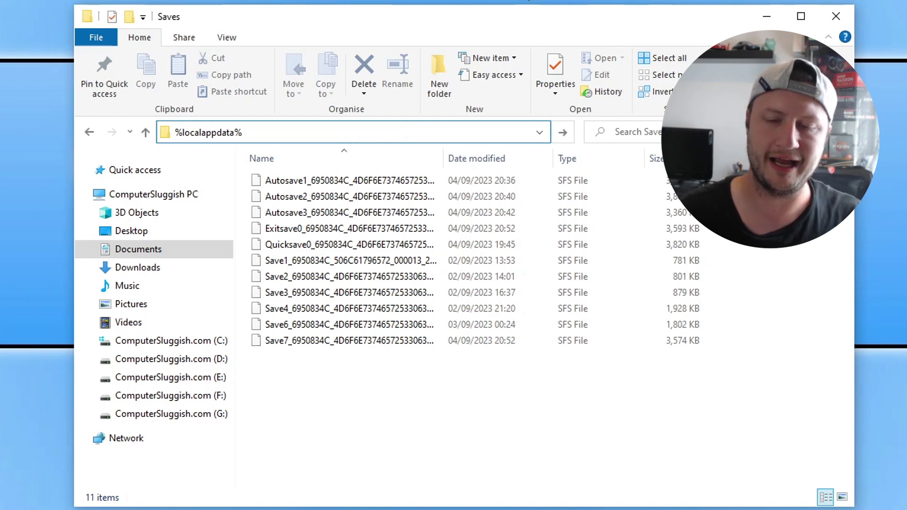
key(Return)
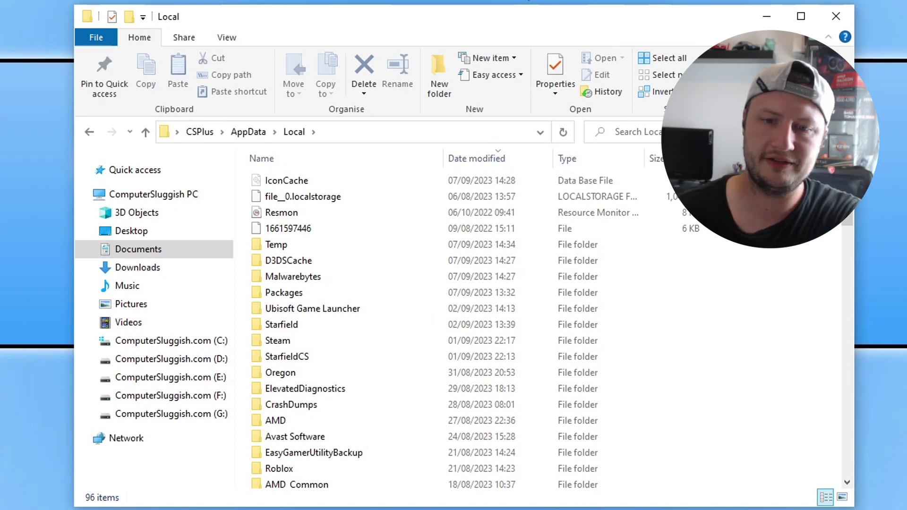
click(366, 156)
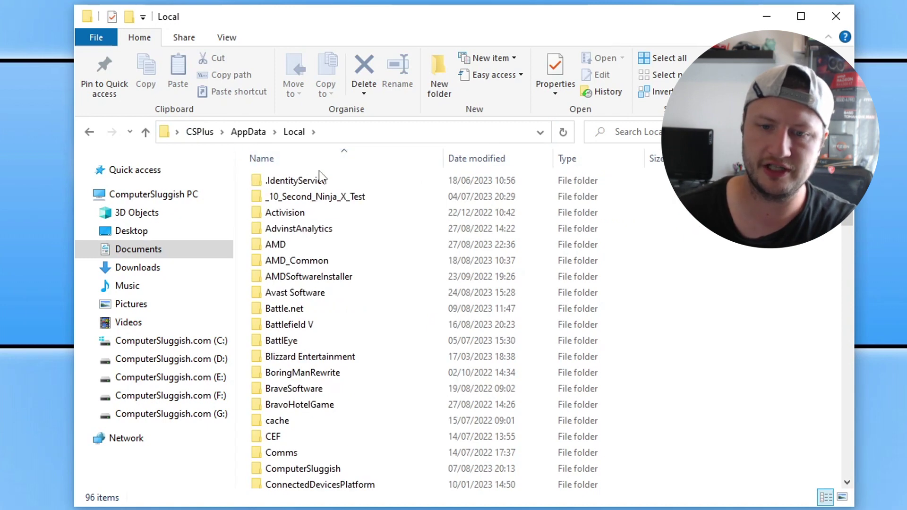
click(328, 325)
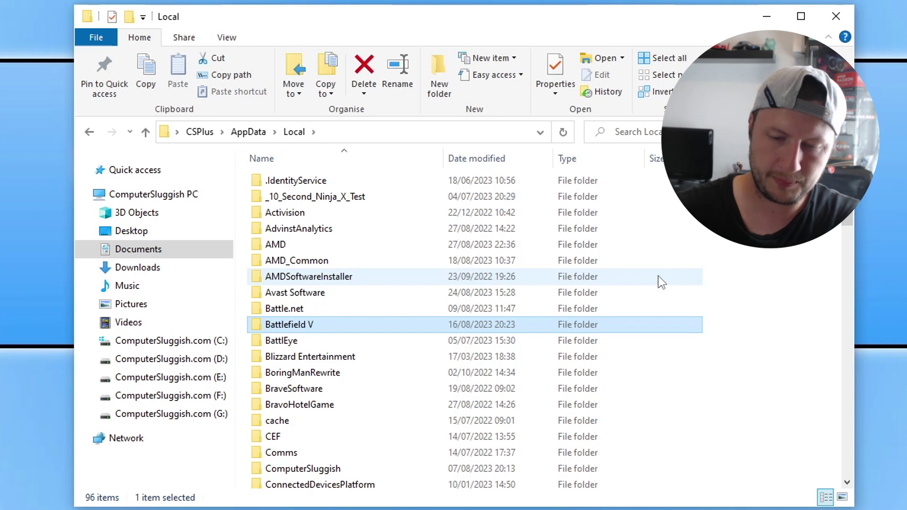
key(p)
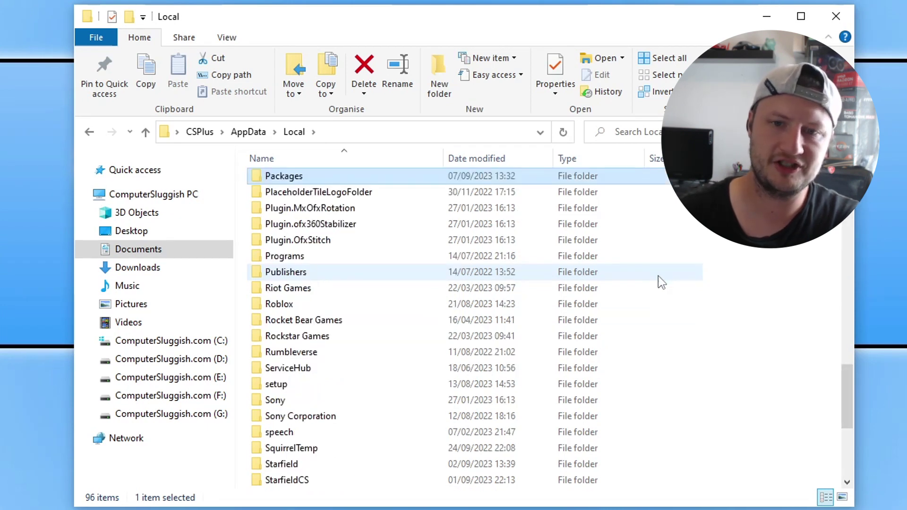
double_click(312, 179)
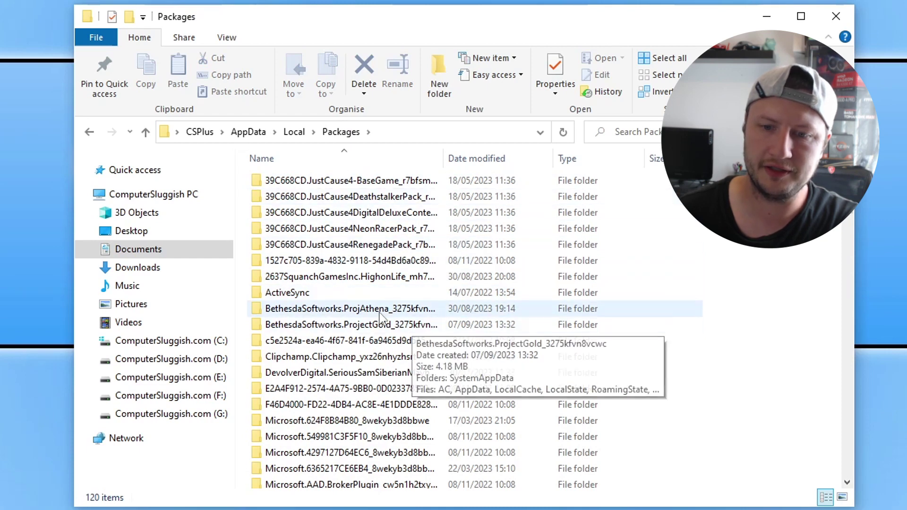
Select BethesdaSoftworks.ProjectGold_3275kfvn8vcwc and widen the Name column to read it
click(390, 325)
drag(442, 158, 488, 158)
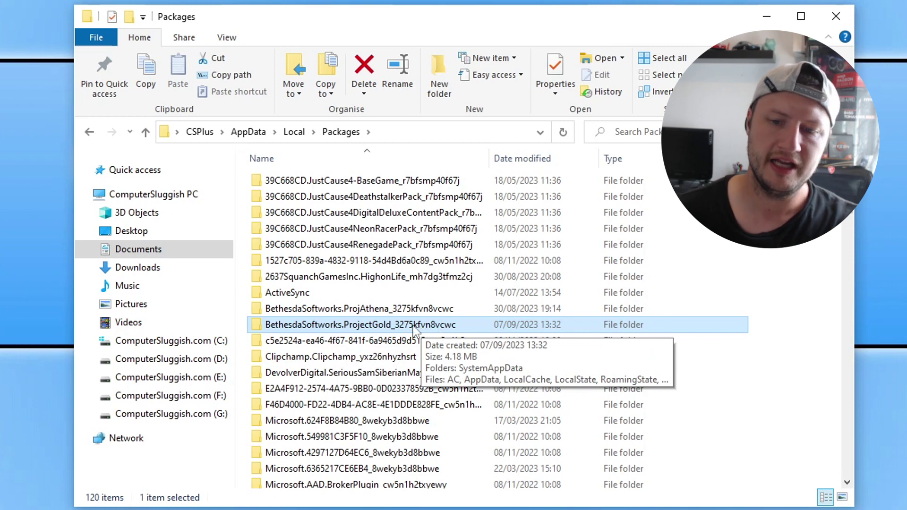
Enter ProjectGold > SystemAppData > wgs and the account-named folder with hex folders and containers.index
double_click(389, 328)
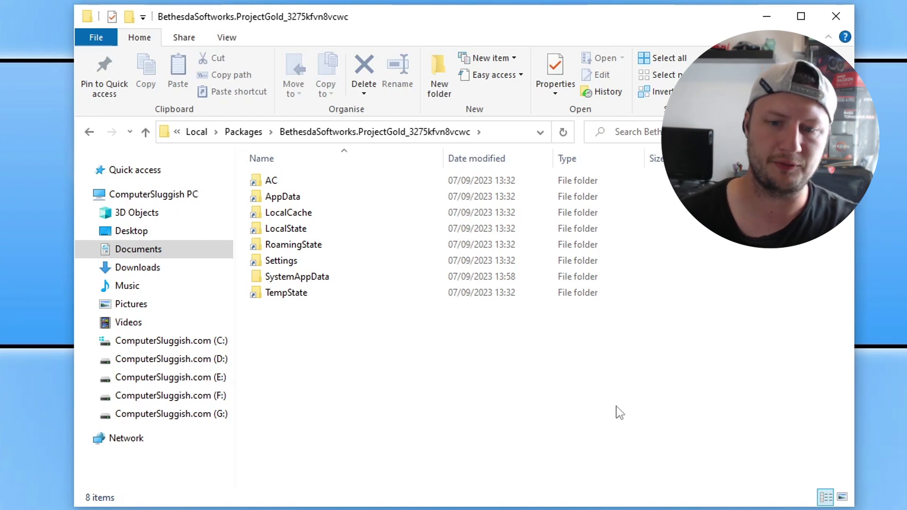
double_click(323, 279)
double_click(295, 197)
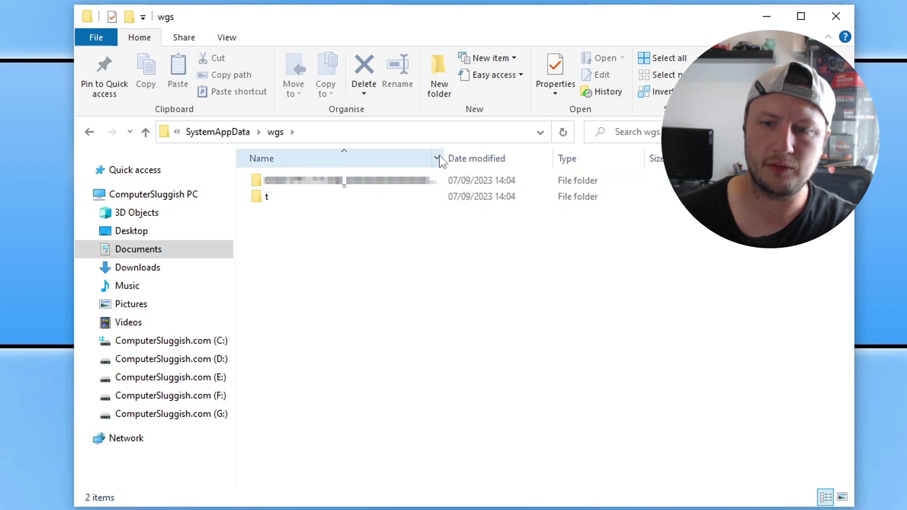
drag(441, 155, 418, 156)
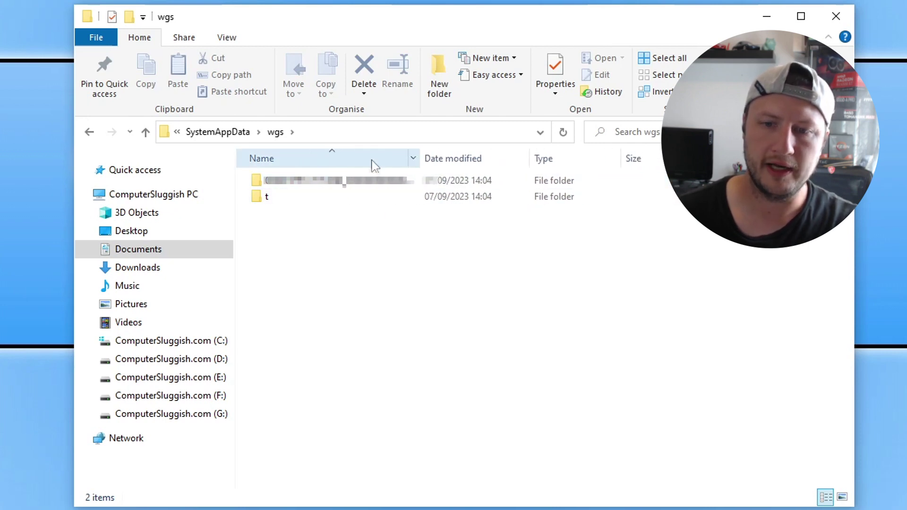
double_click(333, 180)
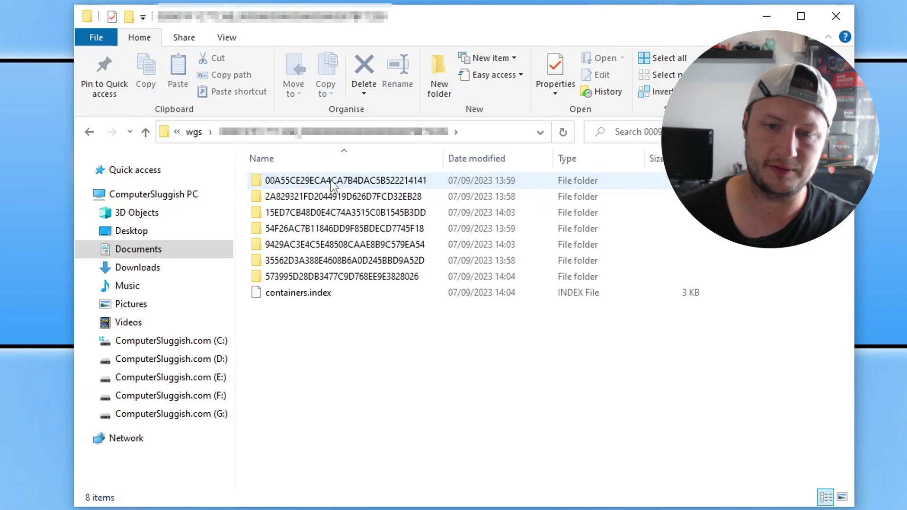